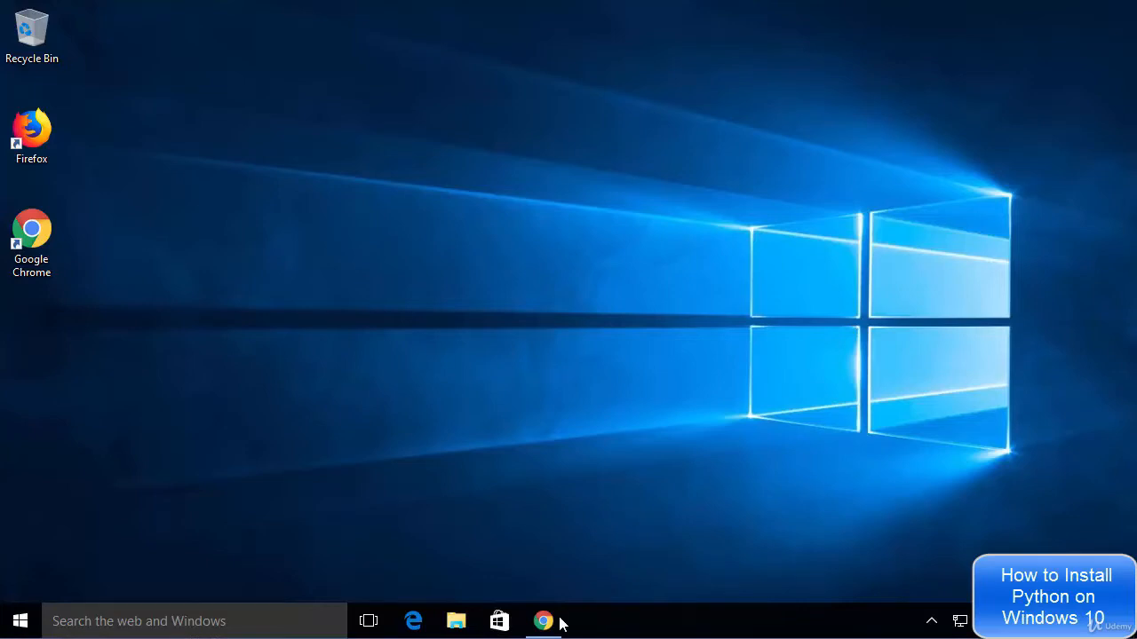
Switch to Chrome and open the Python 3.7.0 release page on python.org.
click(544, 623)
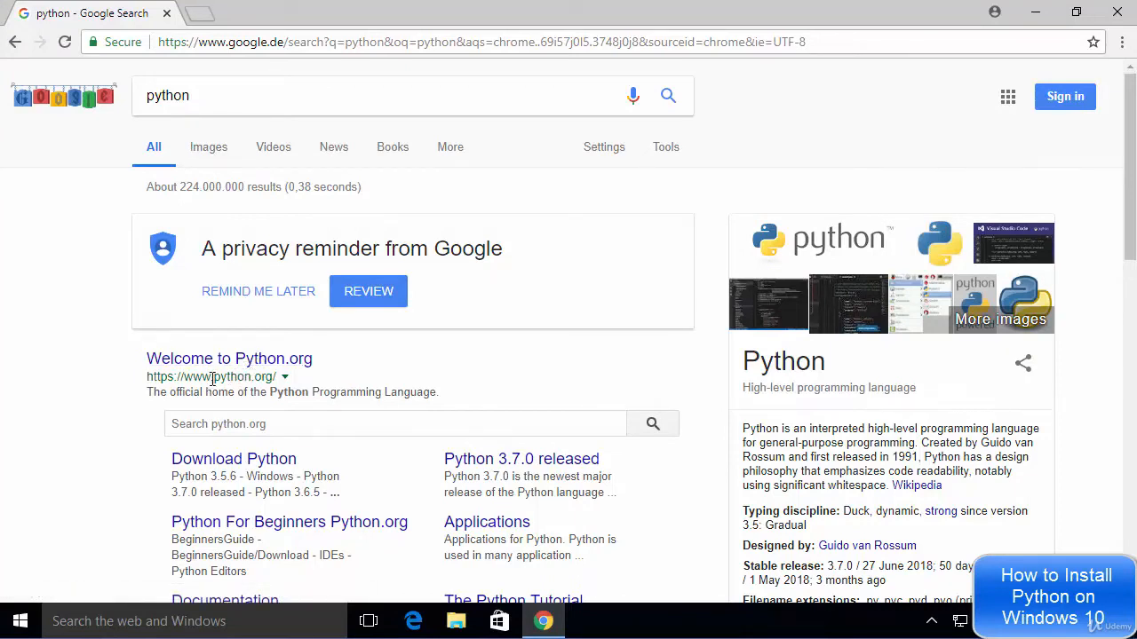
click(239, 365)
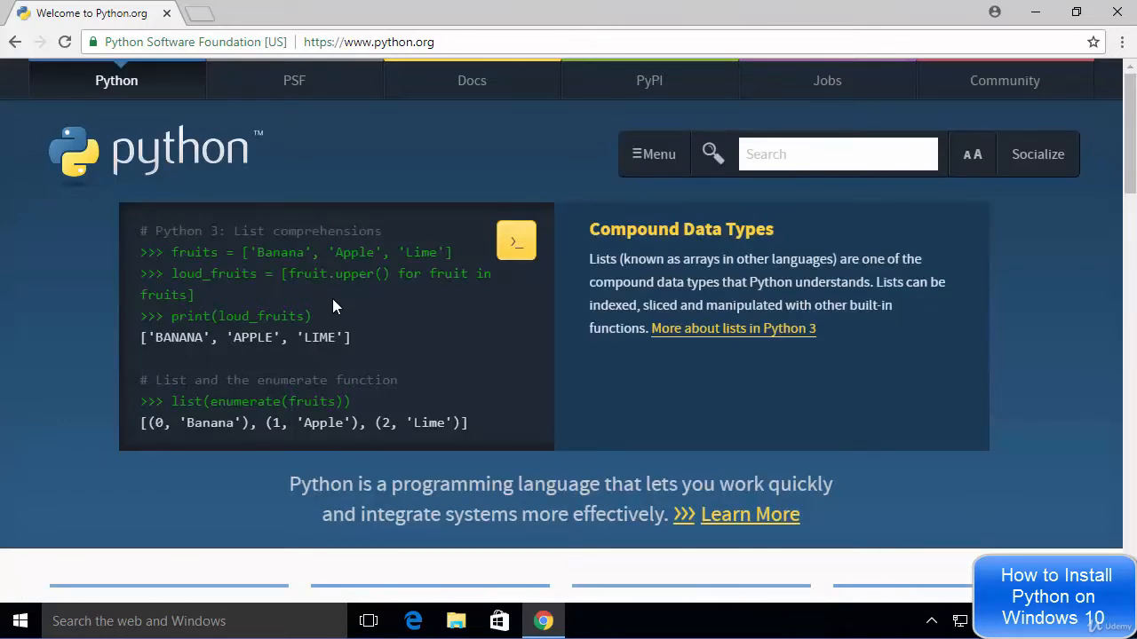
scroll(333, 300, down, 3)
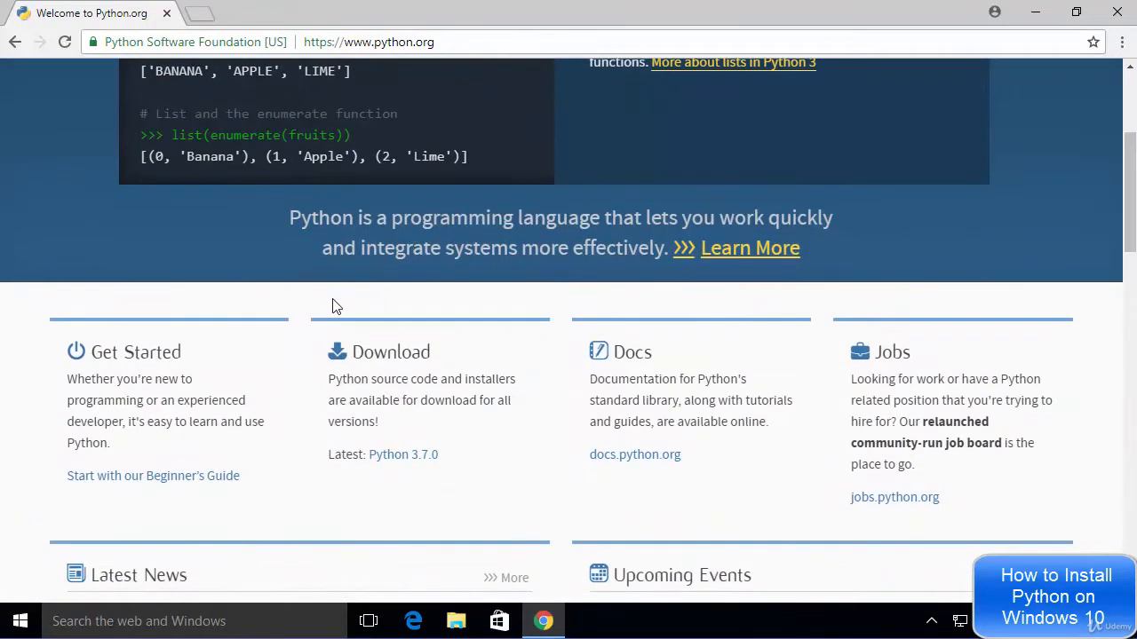
click(389, 466)
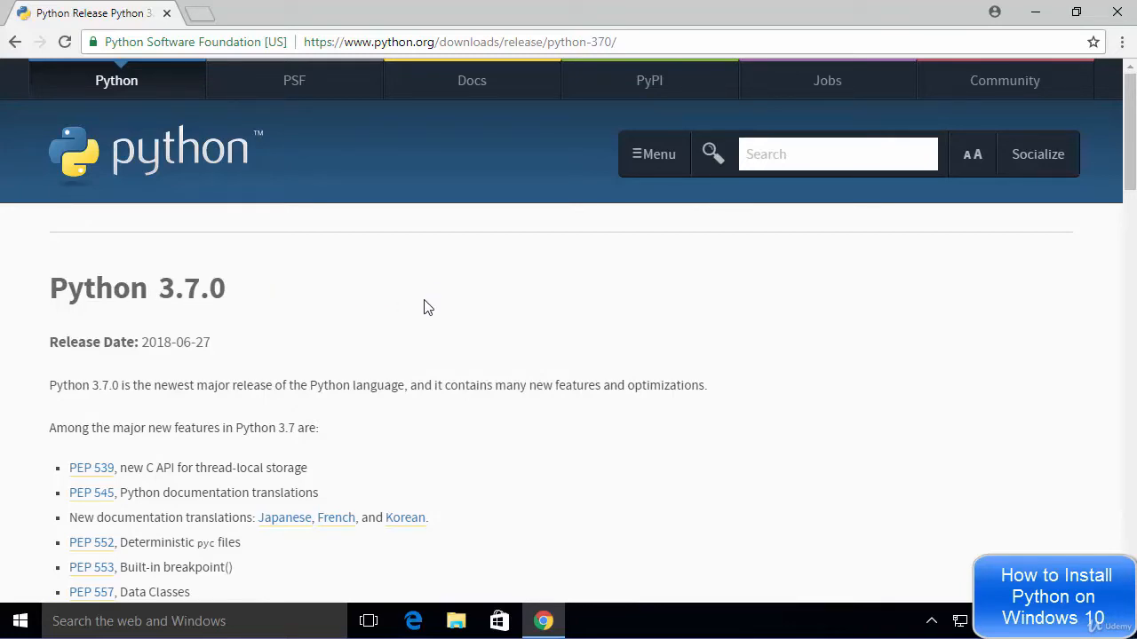
Download the Windows x86-64 executable installer, launch it and minimize the browser window.
scroll(425, 307, down, 15)
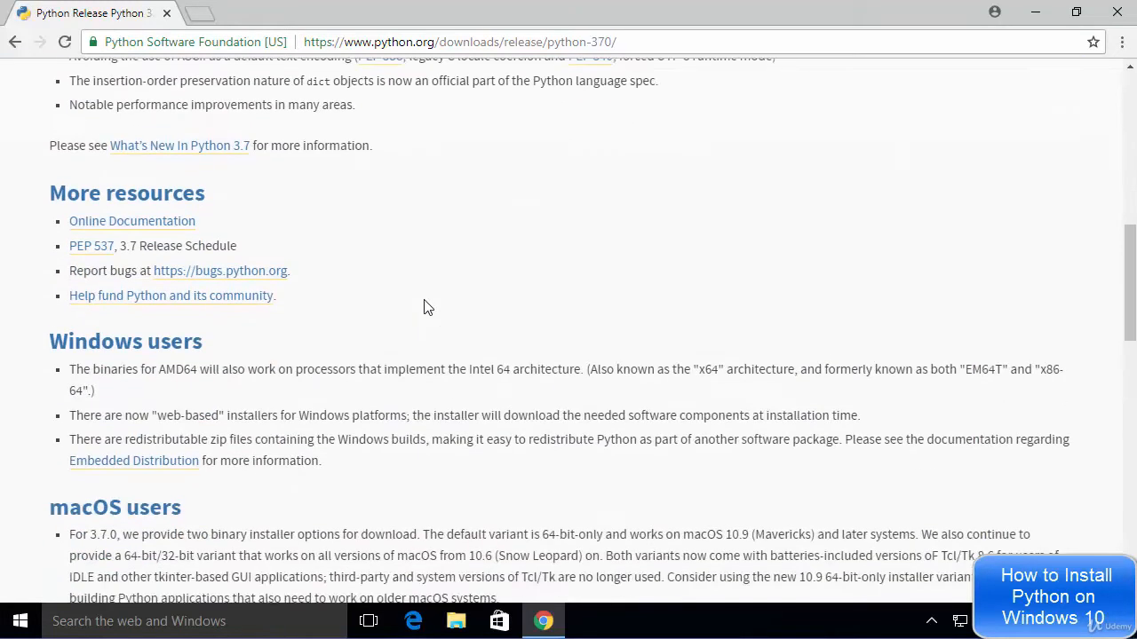
scroll(424, 307, down, 4)
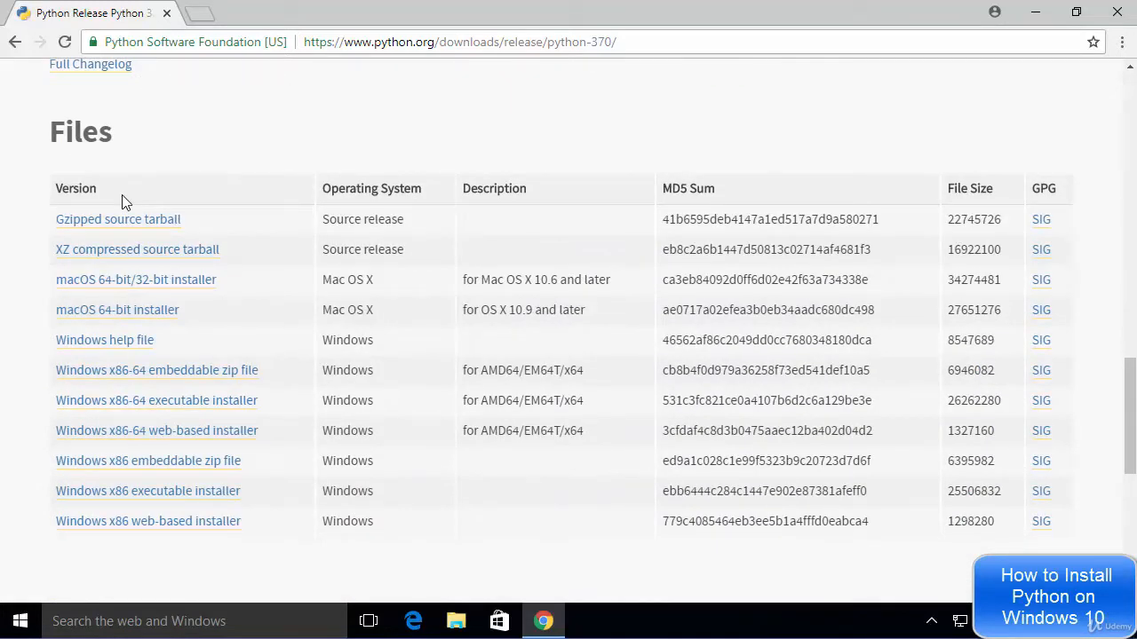
click(160, 407)
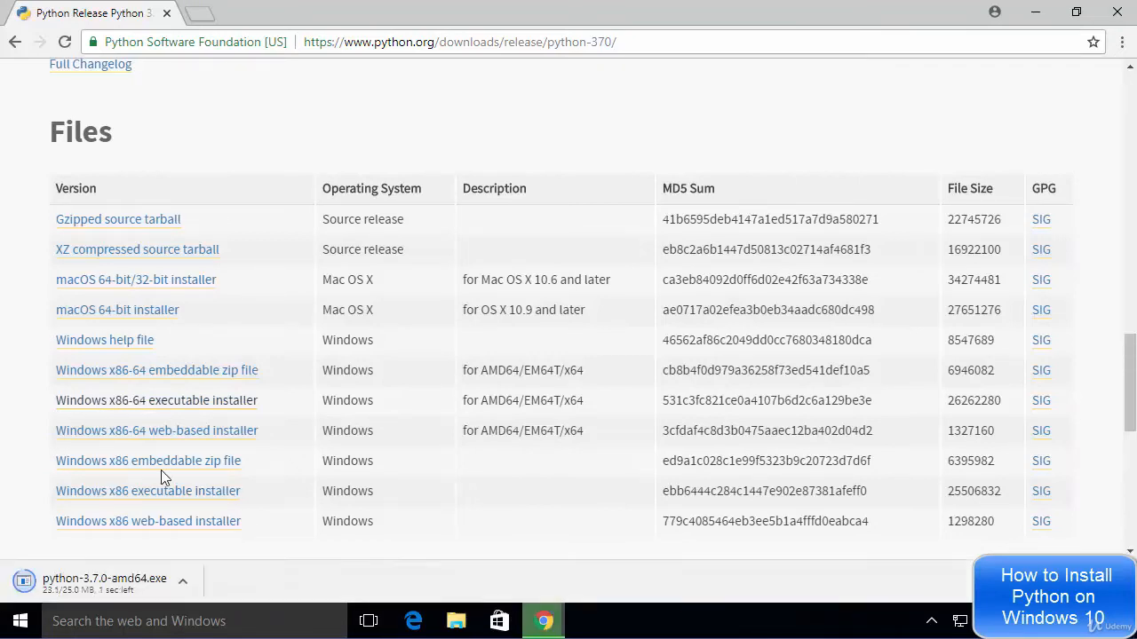
click(125, 583)
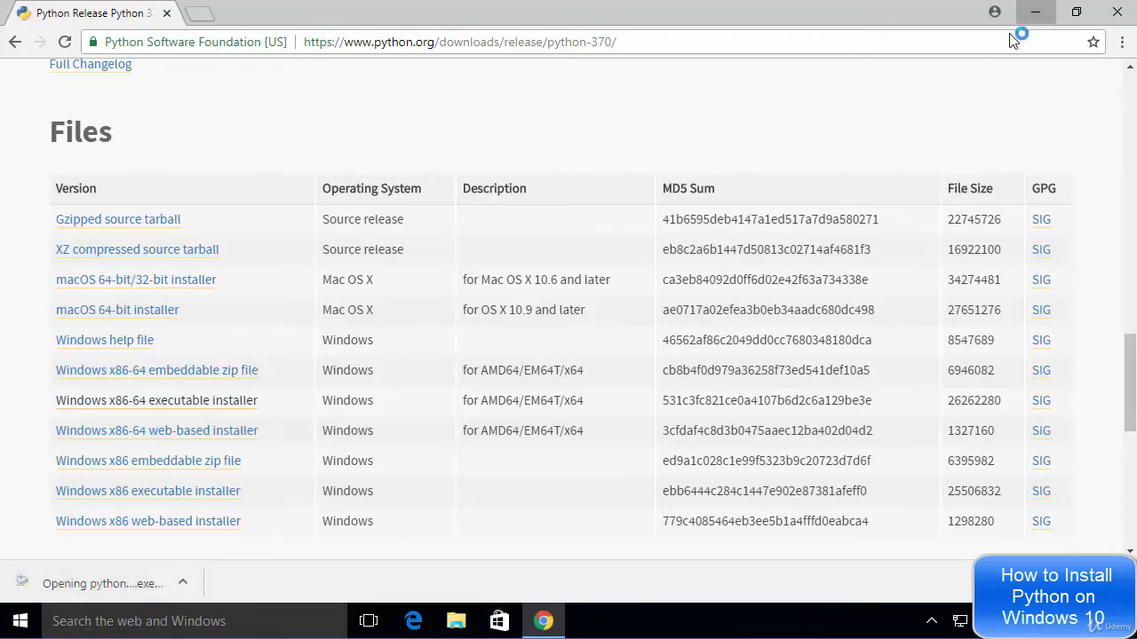
click(1035, 12)
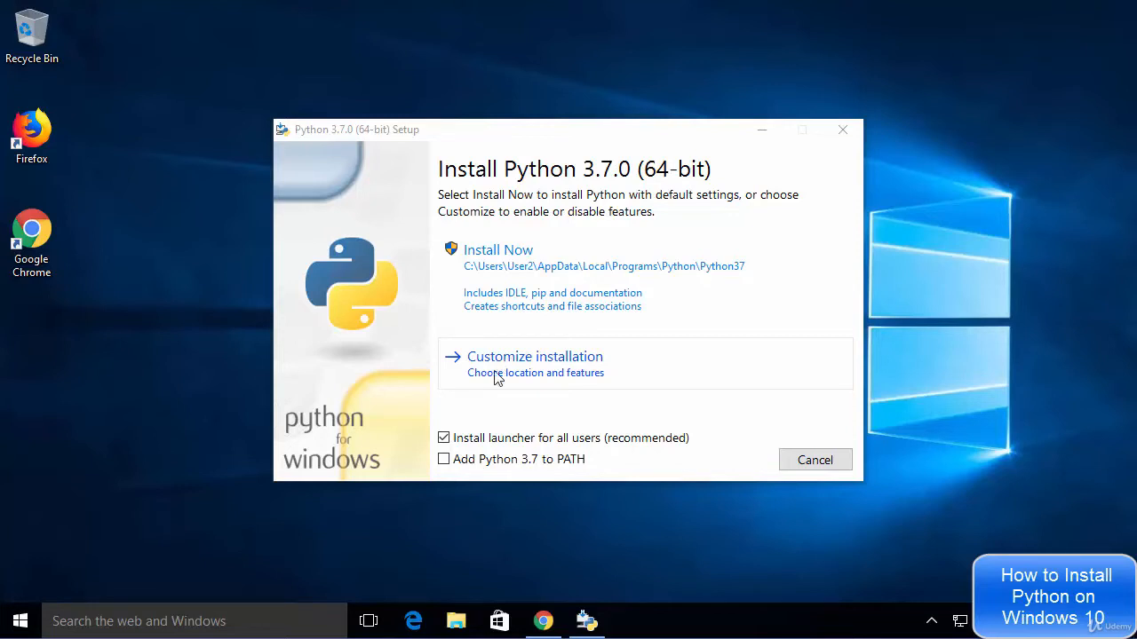
Enable adding Python 3.7 to PATH and proceed with a customized installation, keeping the preselected optional features.
click(449, 459)
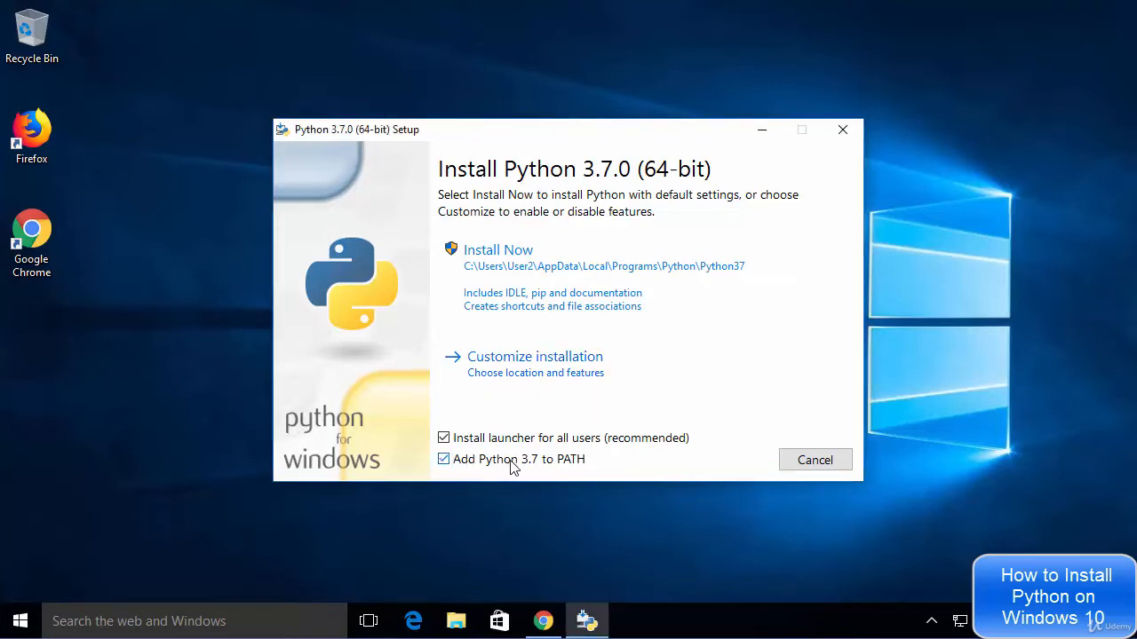
click(522, 379)
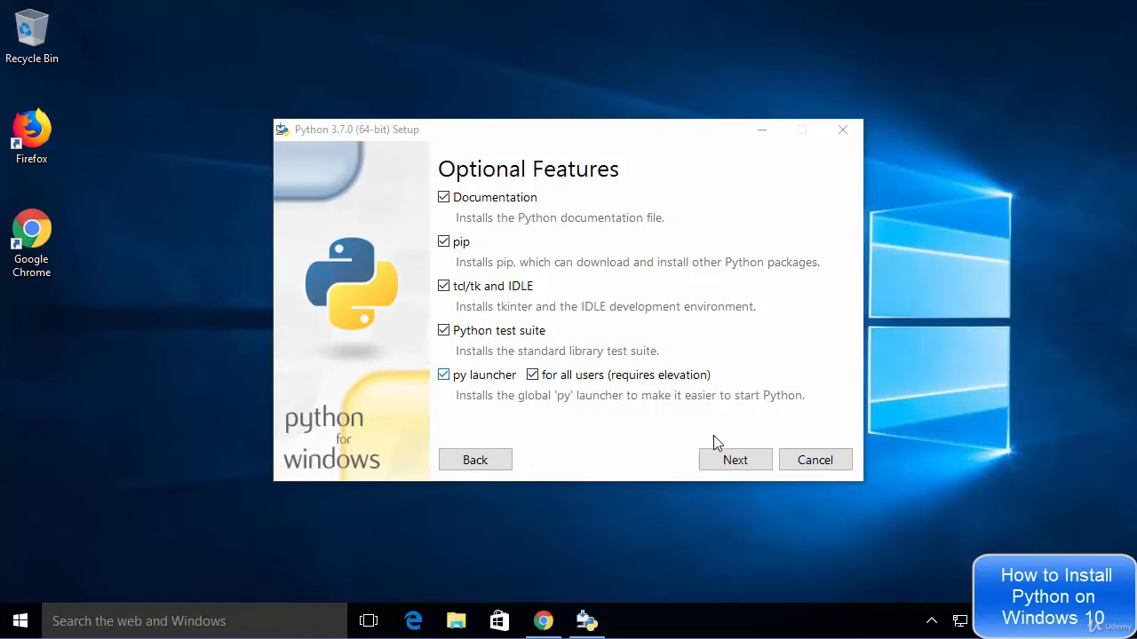
click(734, 461)
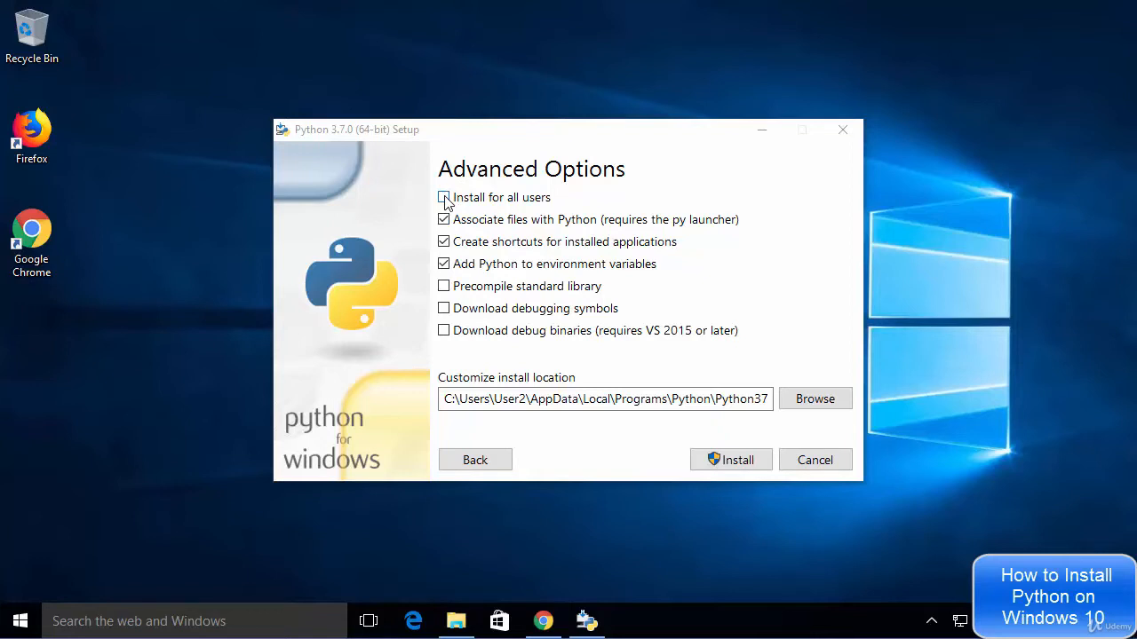
Enable installation for all users in the advanced options.
click(458, 255)
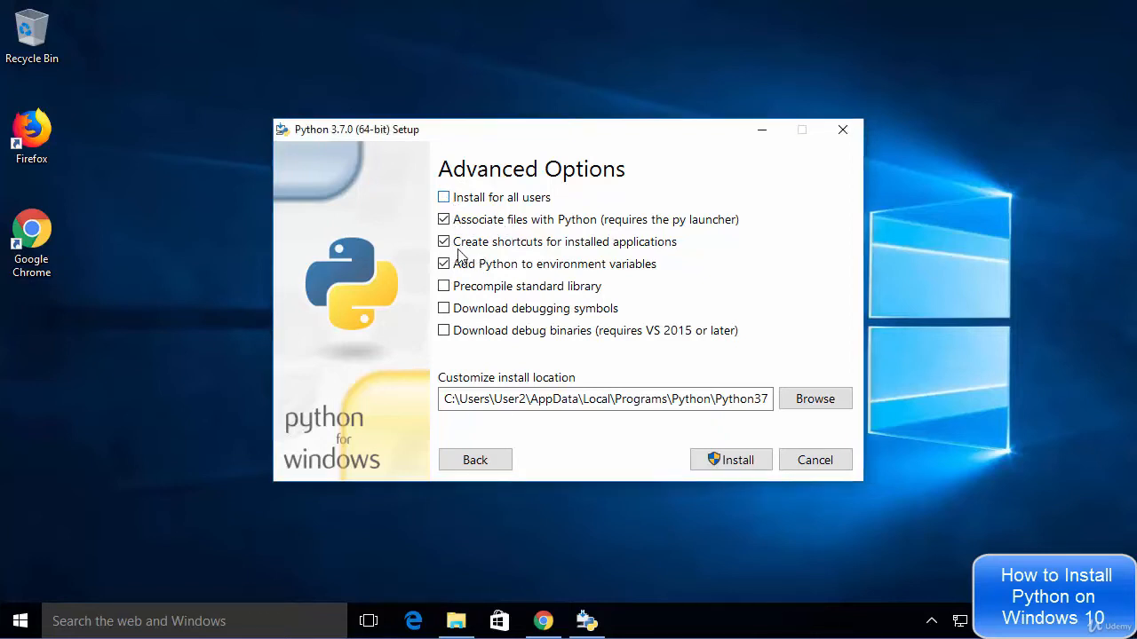
key(space)
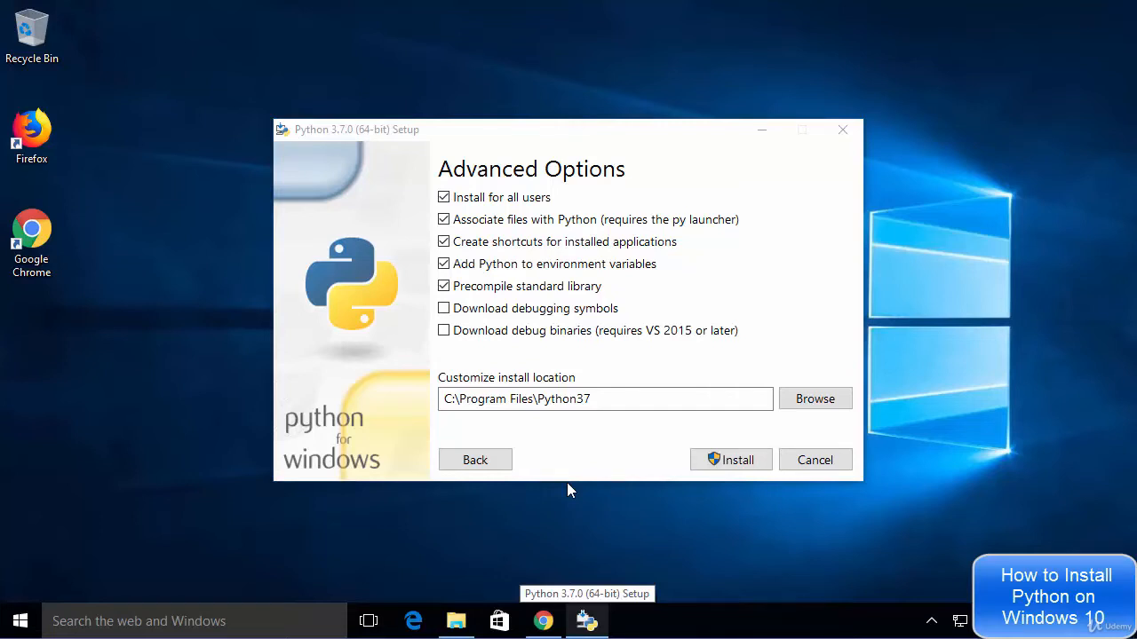
Switch to File Explorer, create a folder named Python directly on Local Disk (C:) and return to the installer.
click(456, 622)
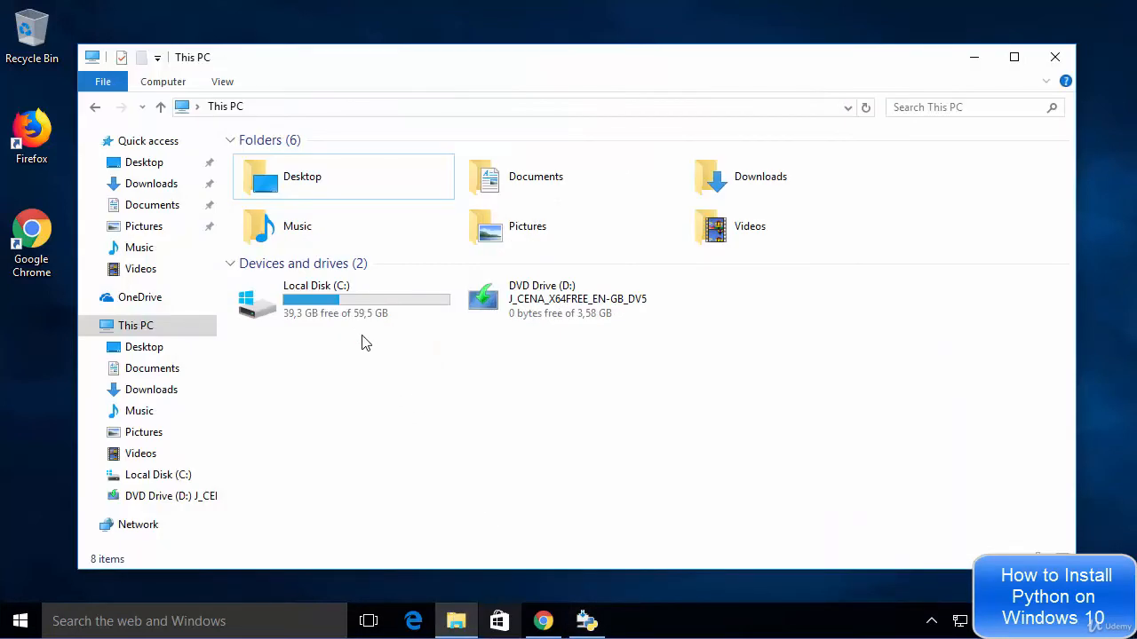
click(341, 309)
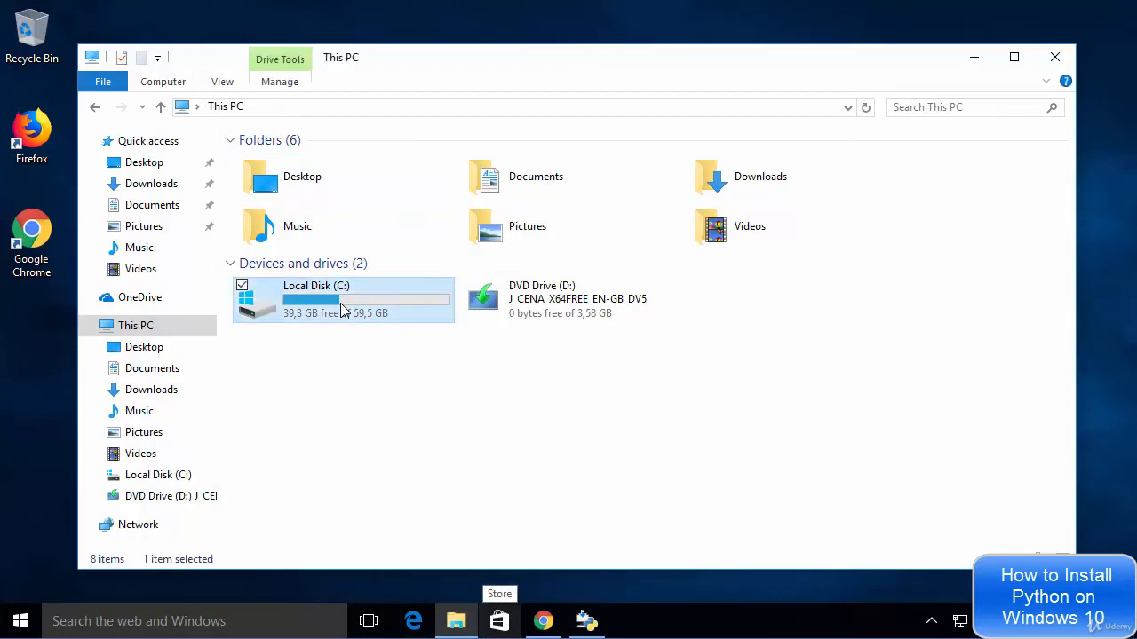
double_click(342, 309)
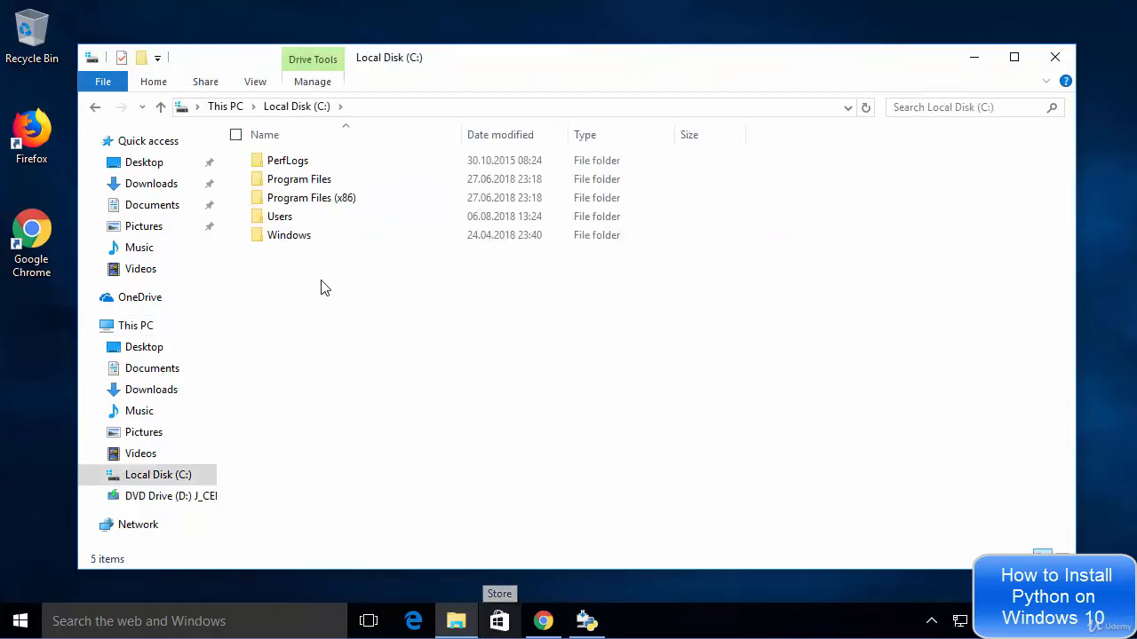
right_click(322, 287)
mouse_move(278, 455)
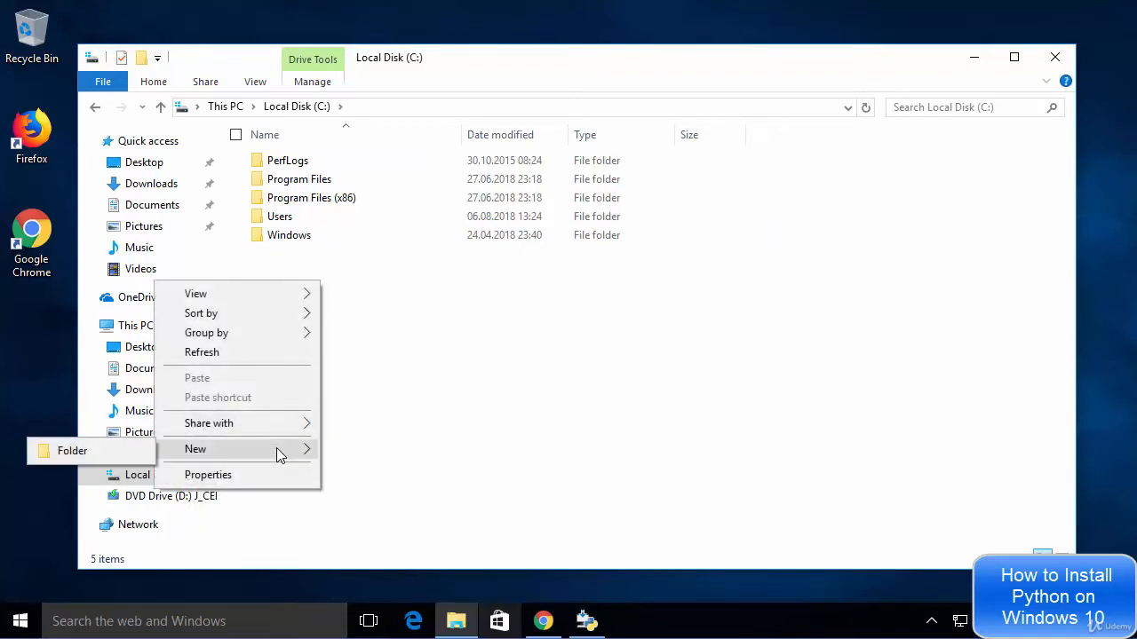
click(72, 450)
text(P)
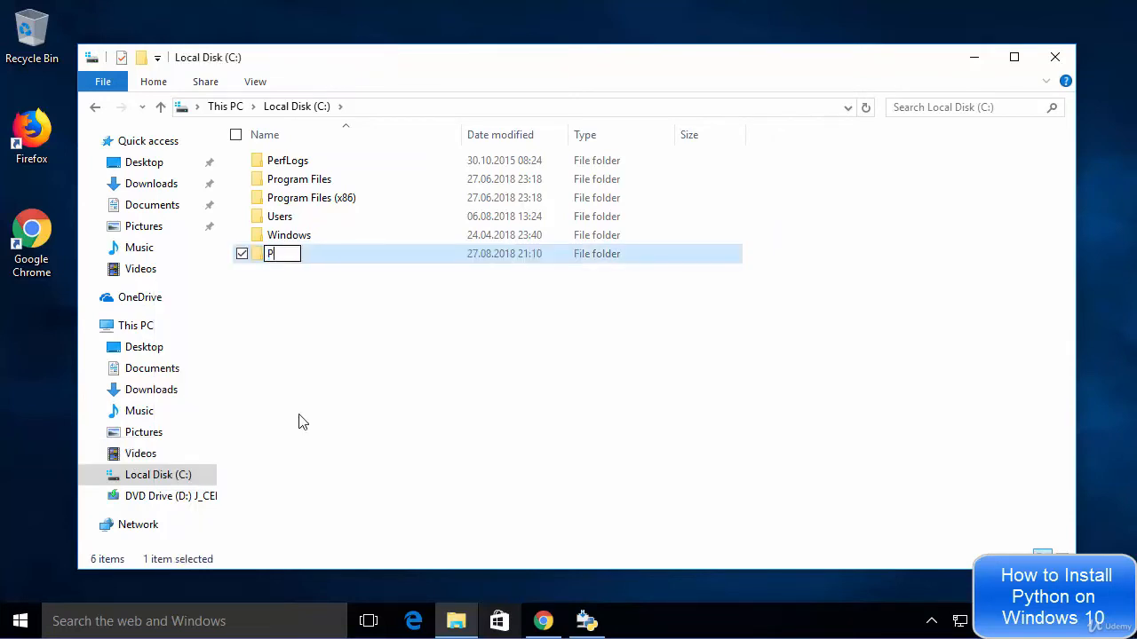
text(ython)
key(ctrl+a)
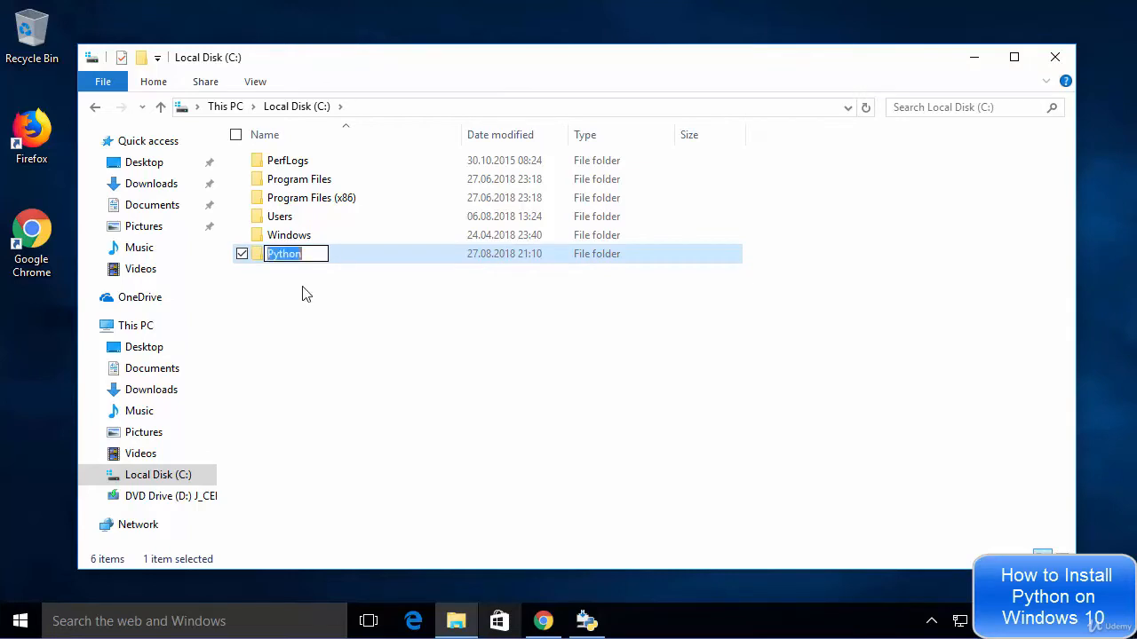
key(Return)
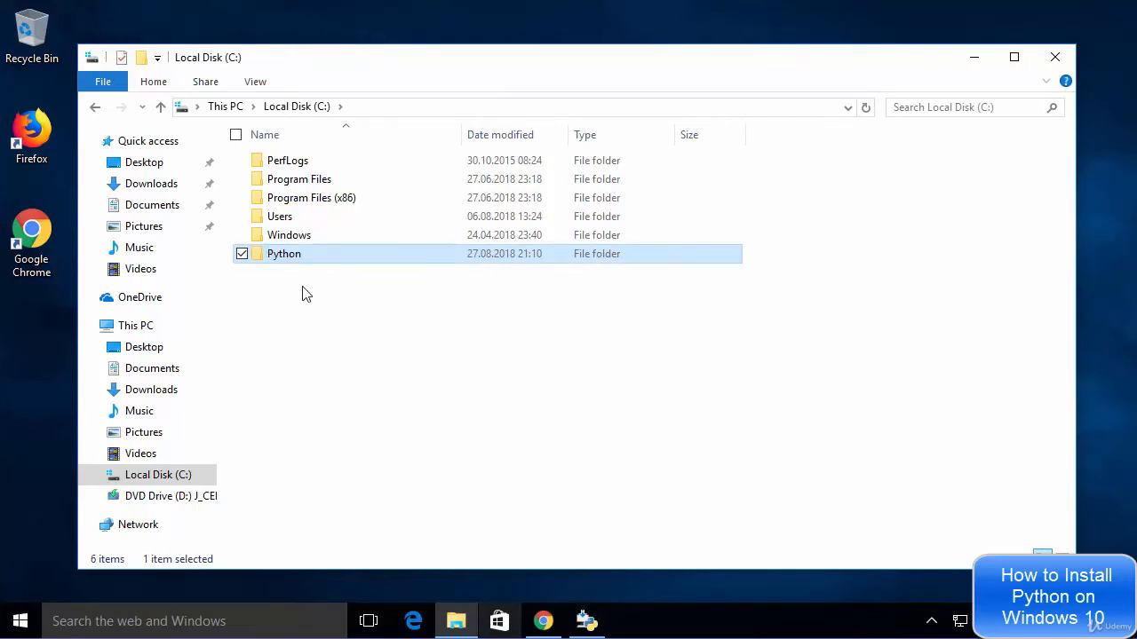
click(974, 59)
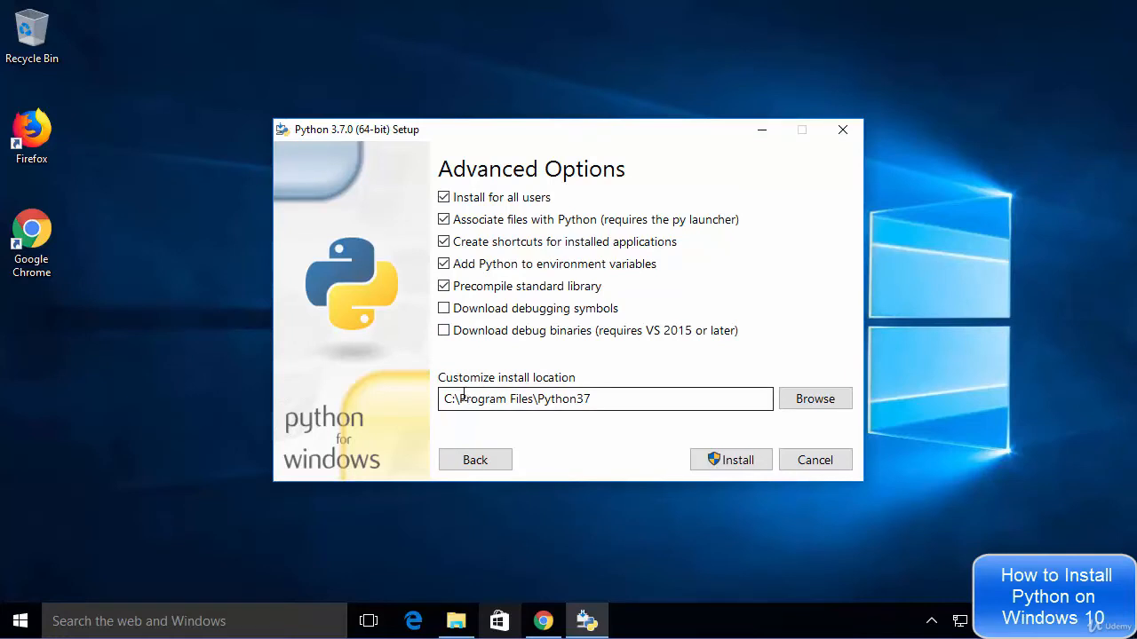
Set the custom install location to C:\Python\Python37.
drag(461, 398, 533, 401)
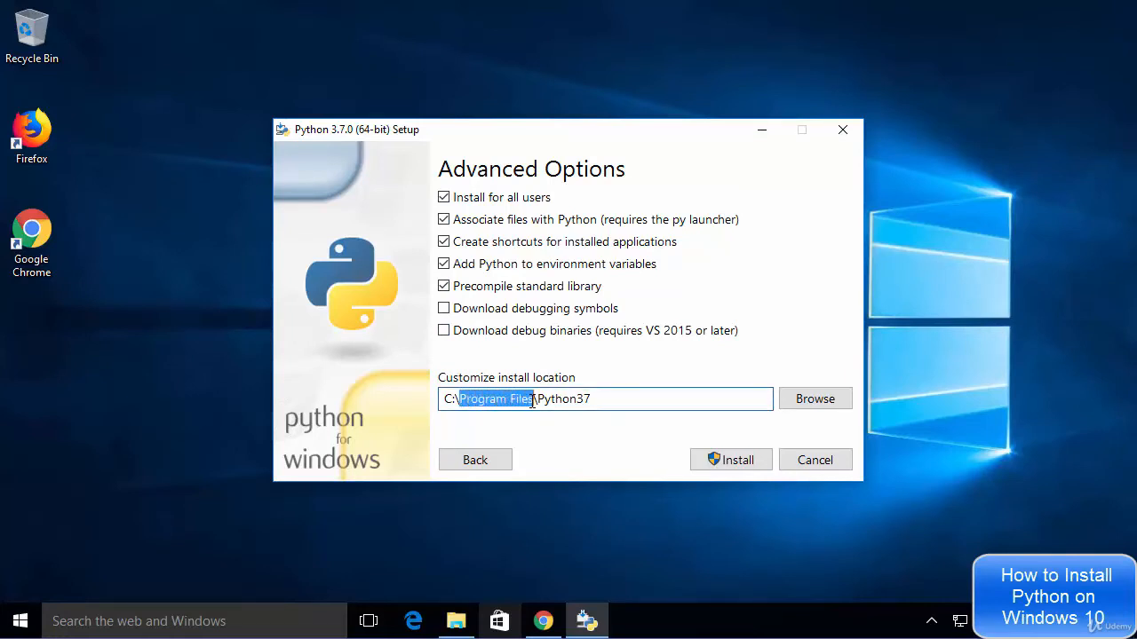
text(Python)
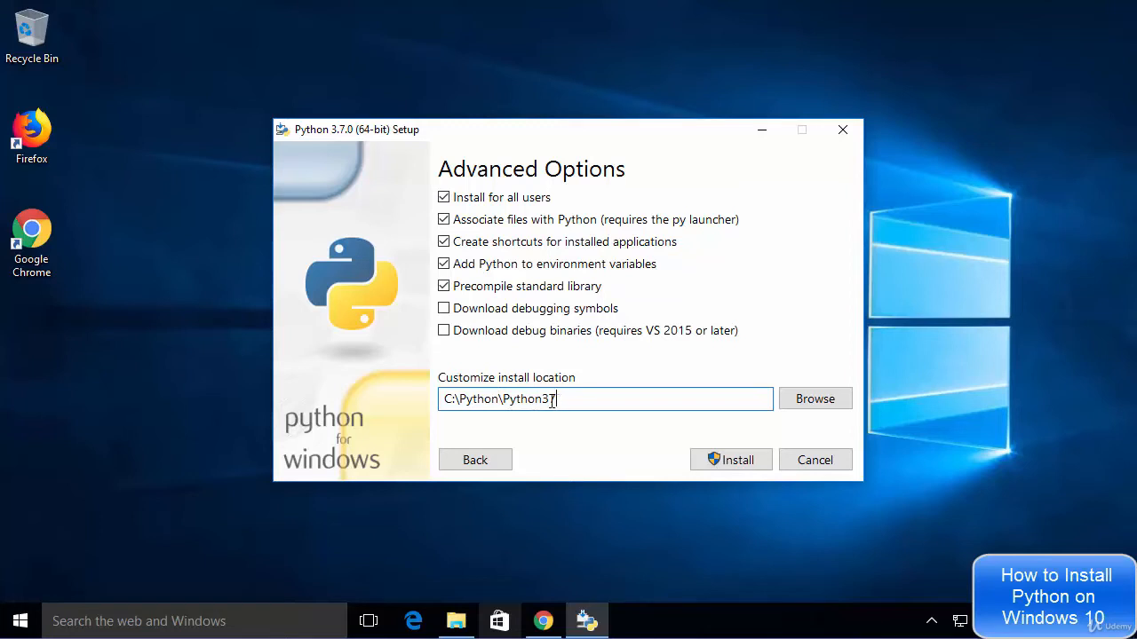
drag(554, 400, 544, 402)
click(574, 399)
drag(564, 399, 445, 398)
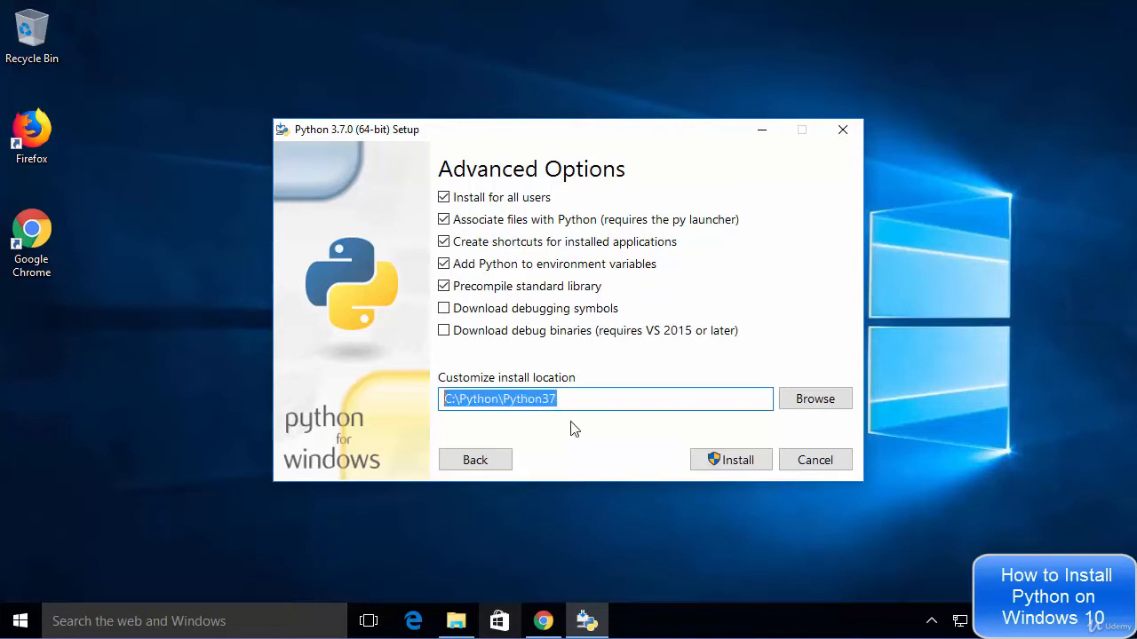
click(594, 406)
Run the Python installation and close the setup once it completes.
click(728, 460)
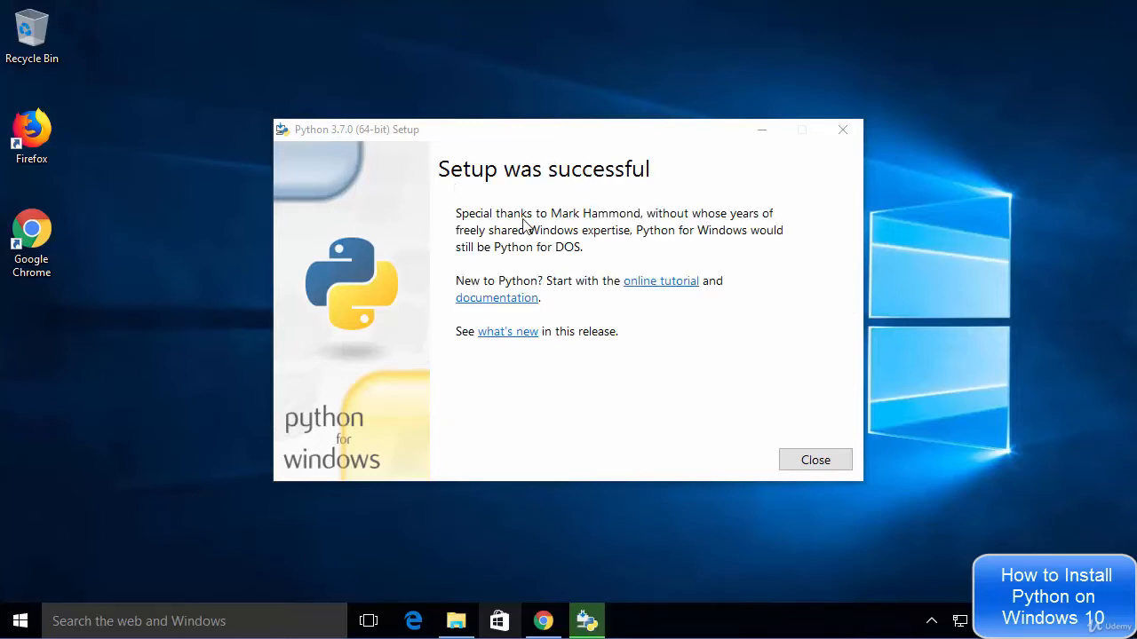
click(810, 462)
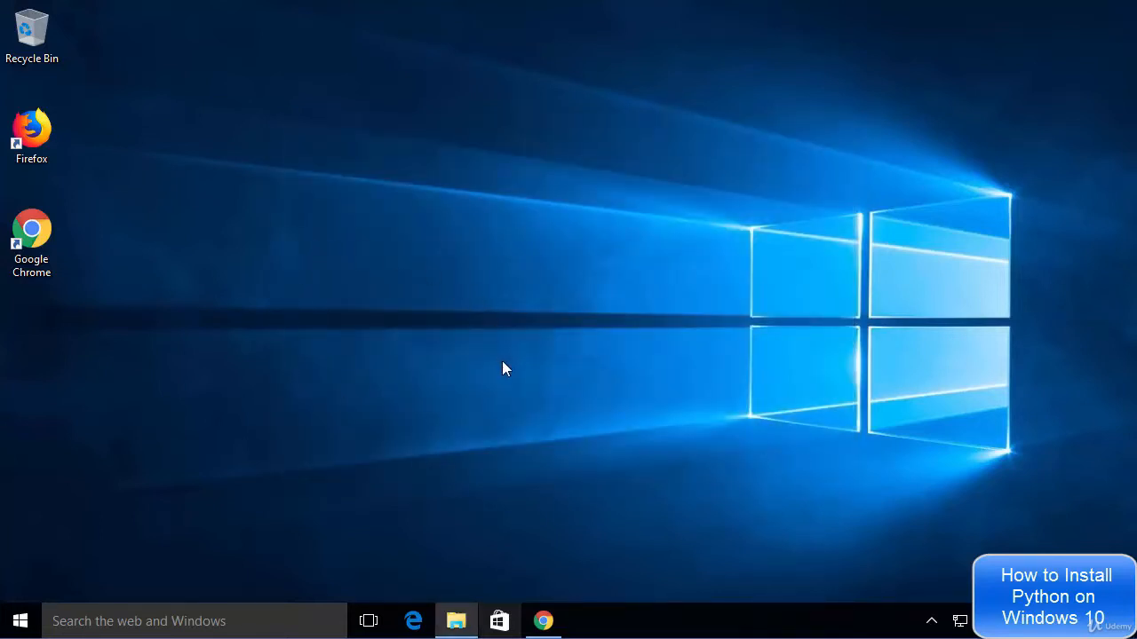
Search Windows for python, launch Python 3.7 (64-bit) and move its console window nearer the middle of the desktop.
click(190, 618)
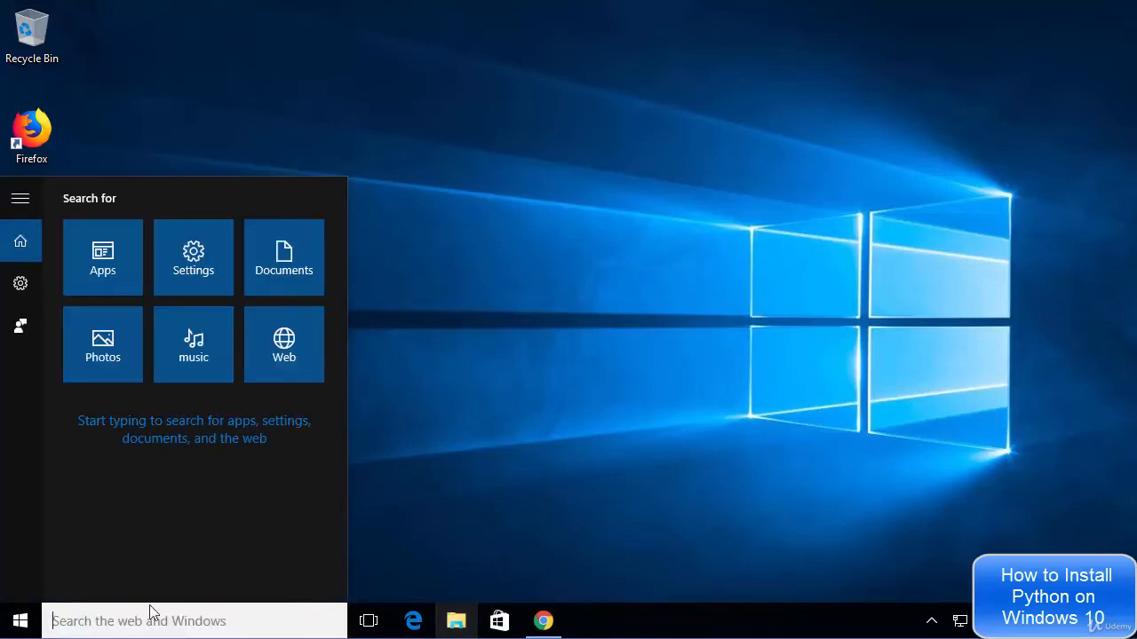
text(python)
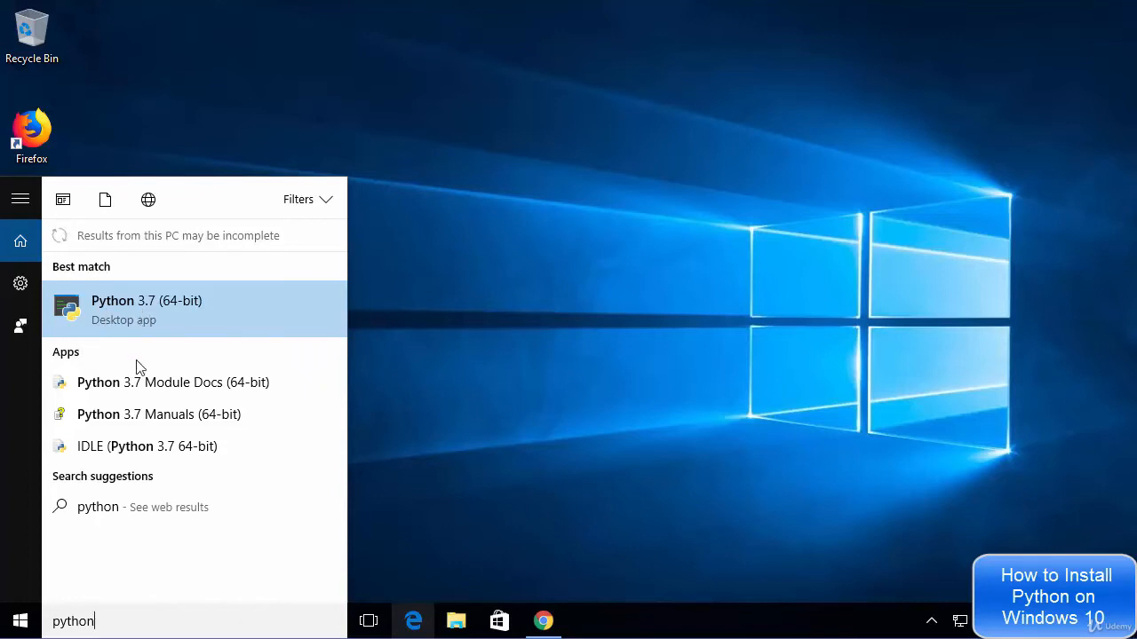
click(109, 307)
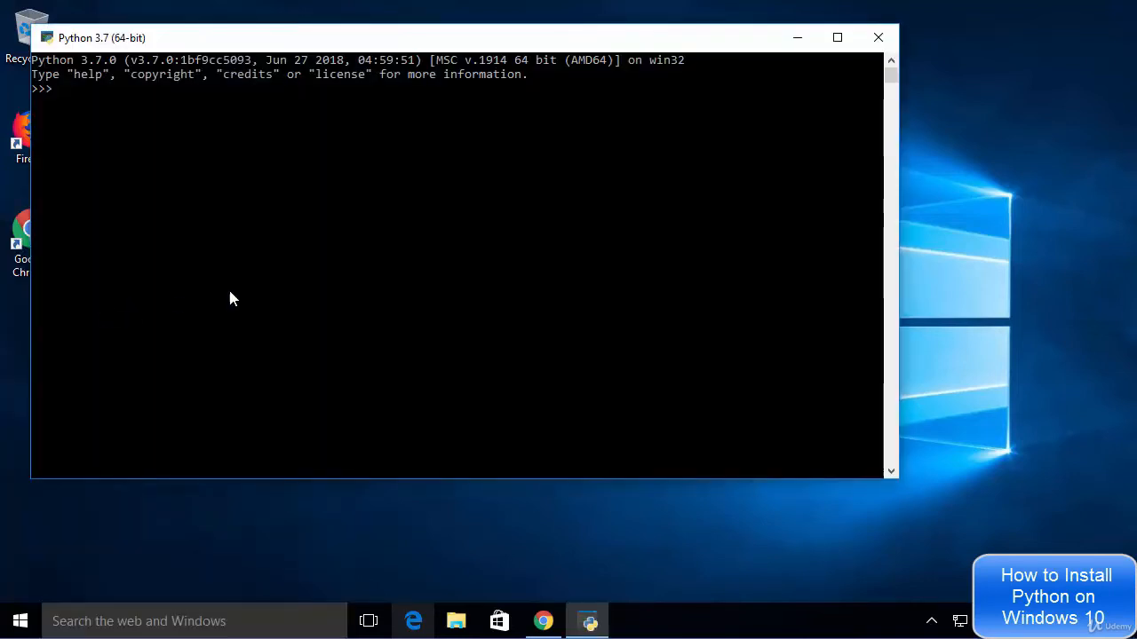
drag(425, 41, 539, 89)
Run print ("Hello World") in the Python console and close the console window.
click(432, 181)
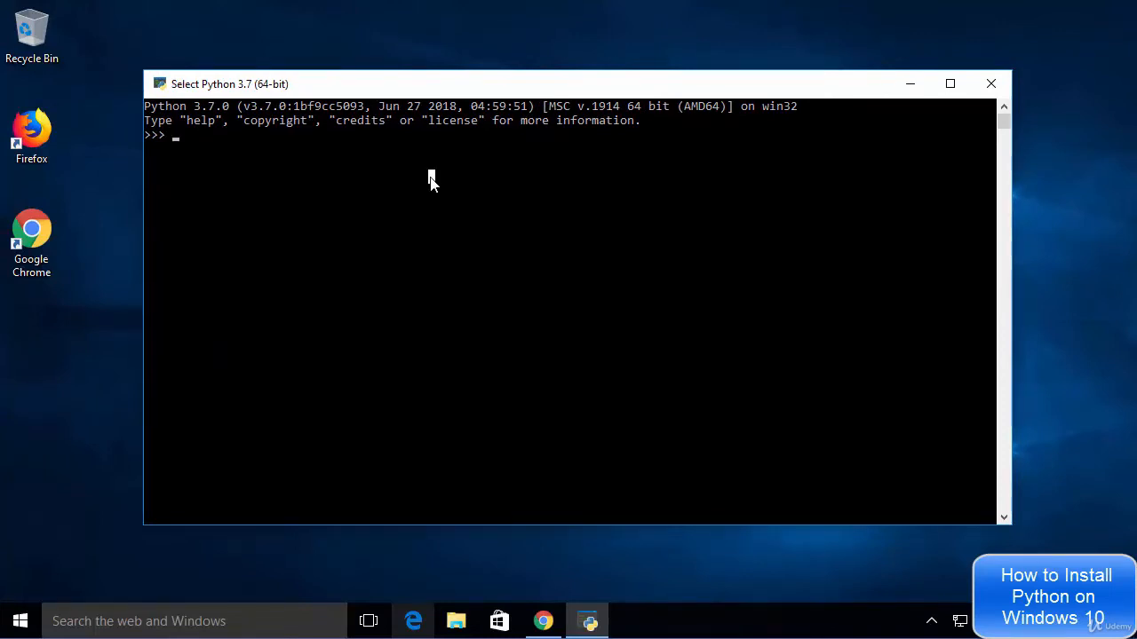
click(185, 134)
text(print)
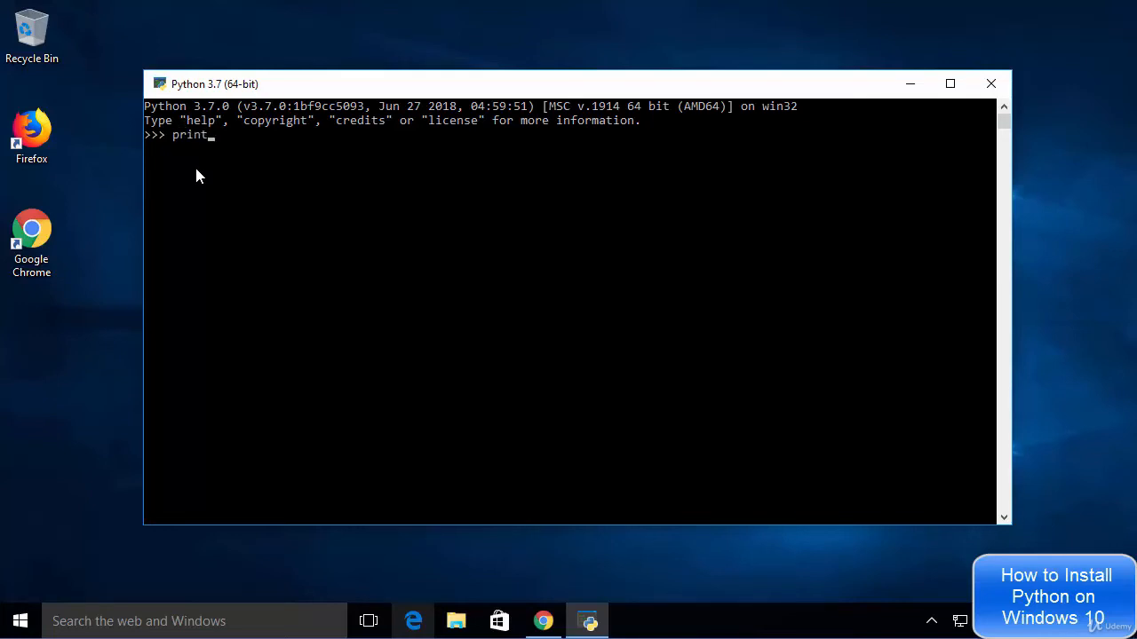
text( ())
key(Left)
text("")
key(Left)
text(Hello World)
key(Right)
key(Right)
key(Return)
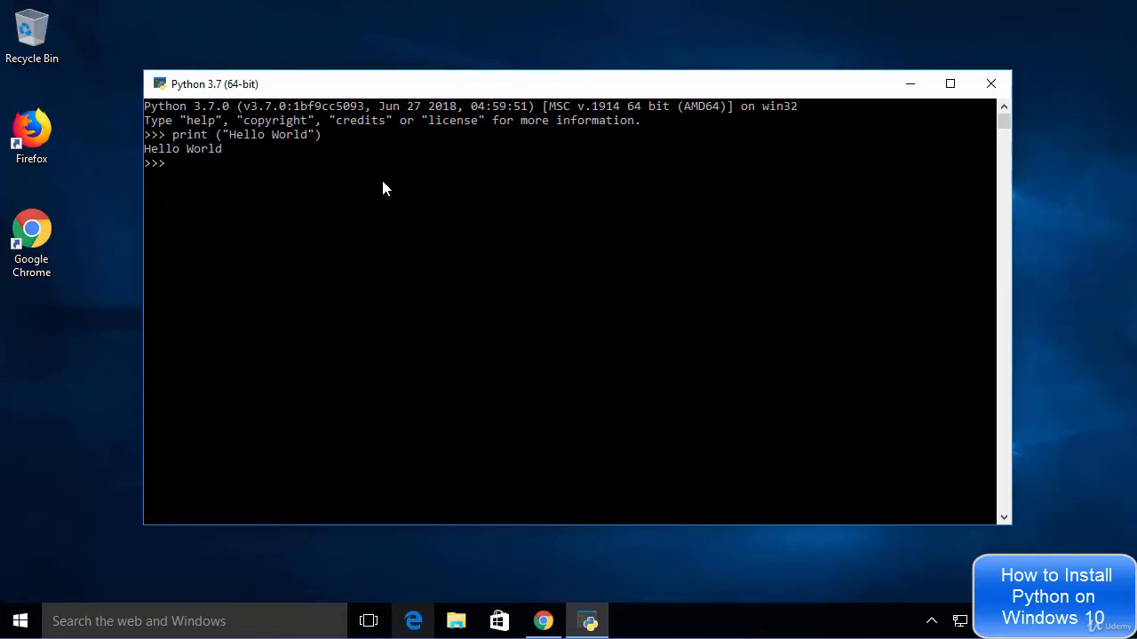
click(730, 305)
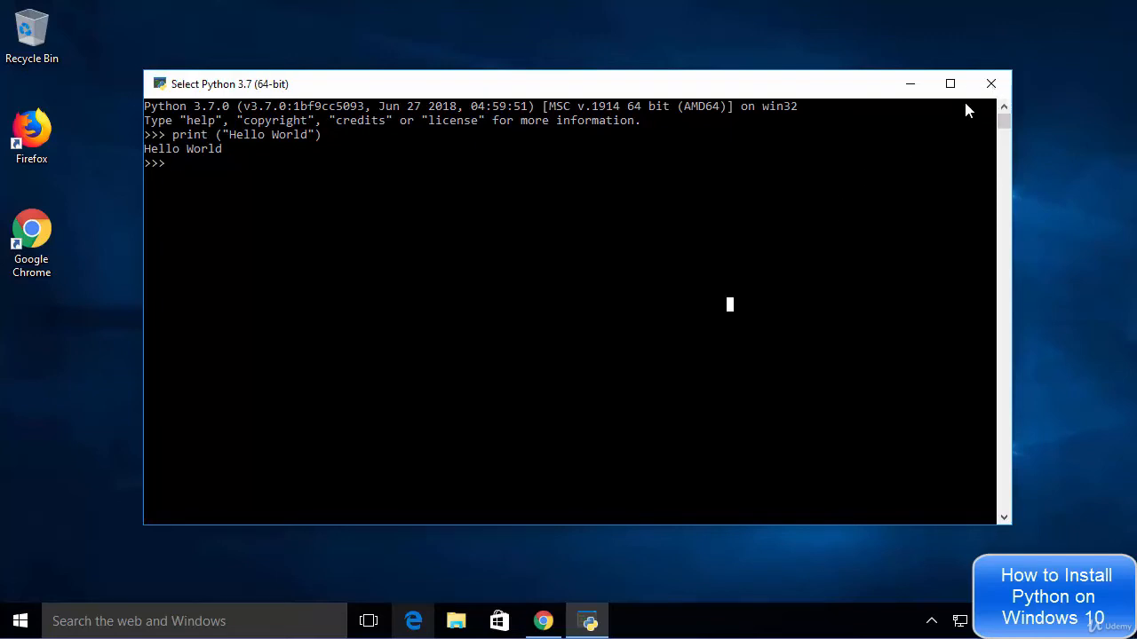
click(986, 85)
Search Windows for python and launch IDLE (Python 3.7 64-bit).
click(182, 622)
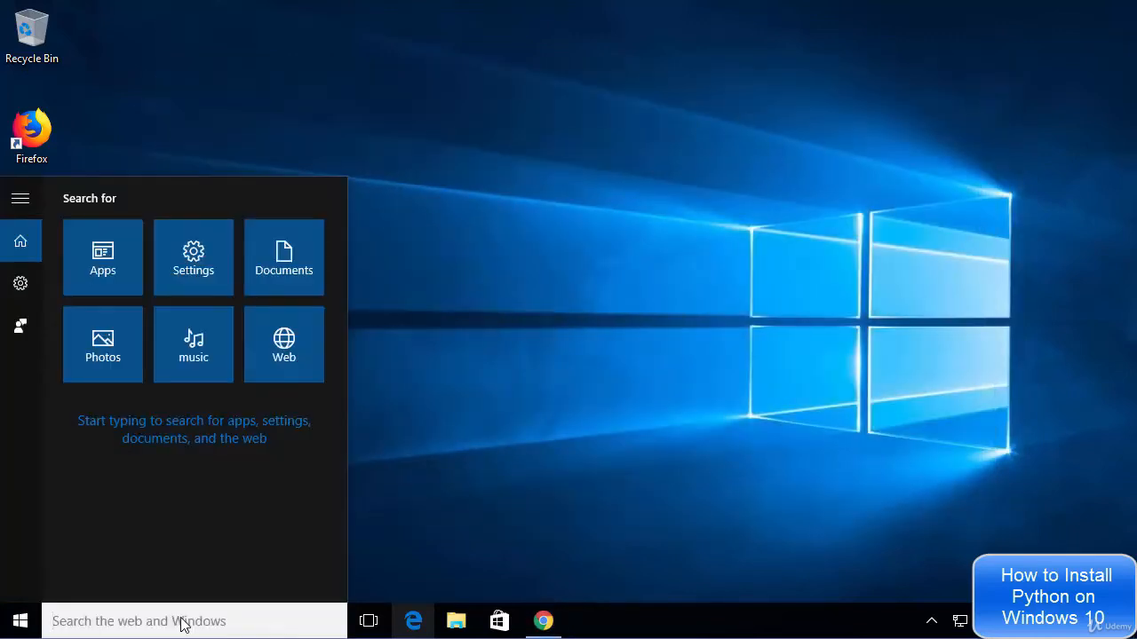
text(python)
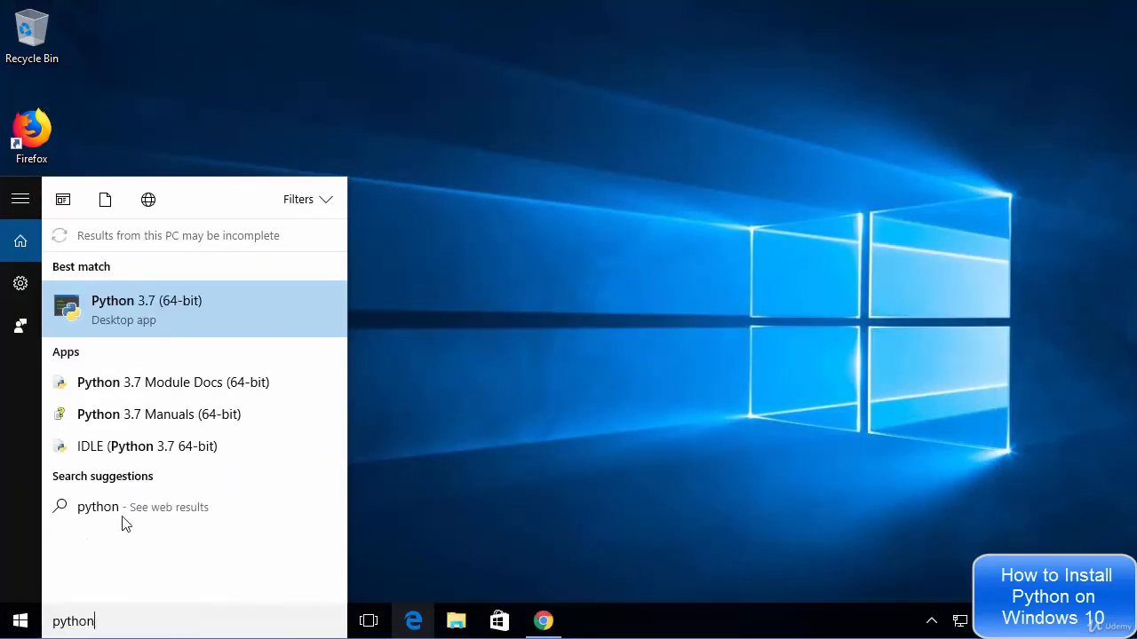
click(103, 447)
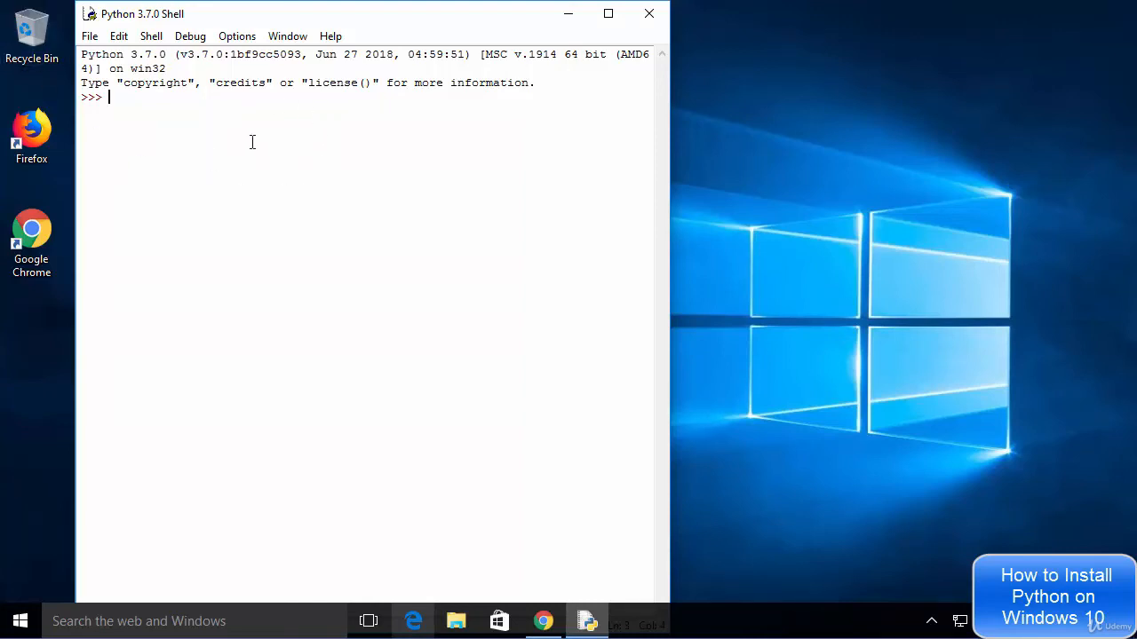
Run print ("Hello World") in the Python 3.7.0 Shell, highlight its output and close the shell window.
key(BackSpace)
text(print )
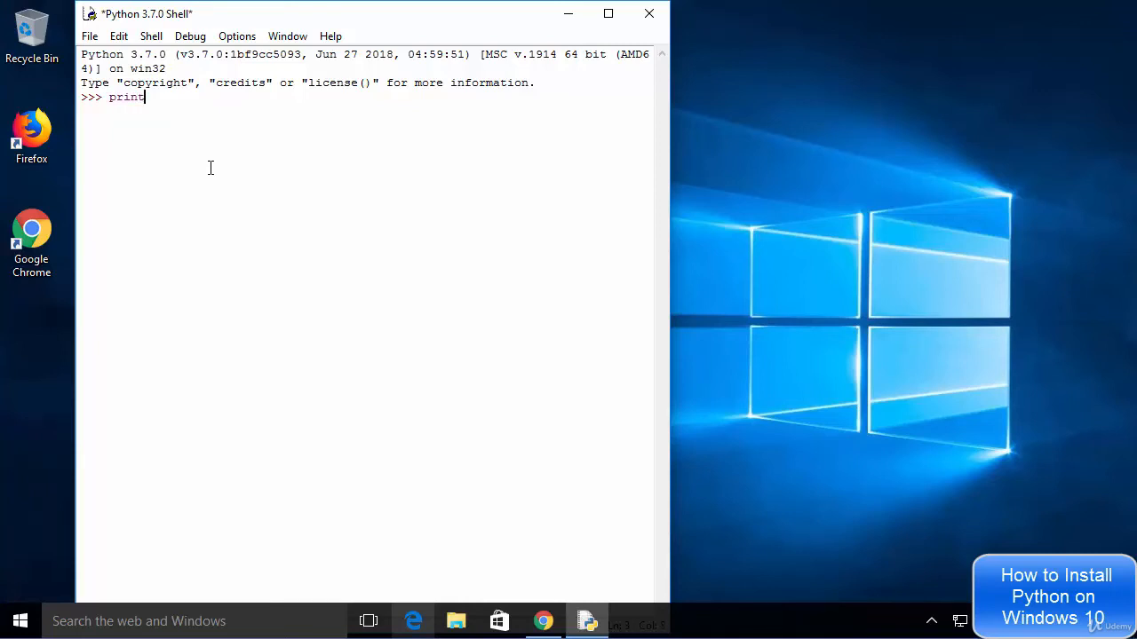
text(())
text("")
key(Left)
text(Hello )
text(World)
key(Return)
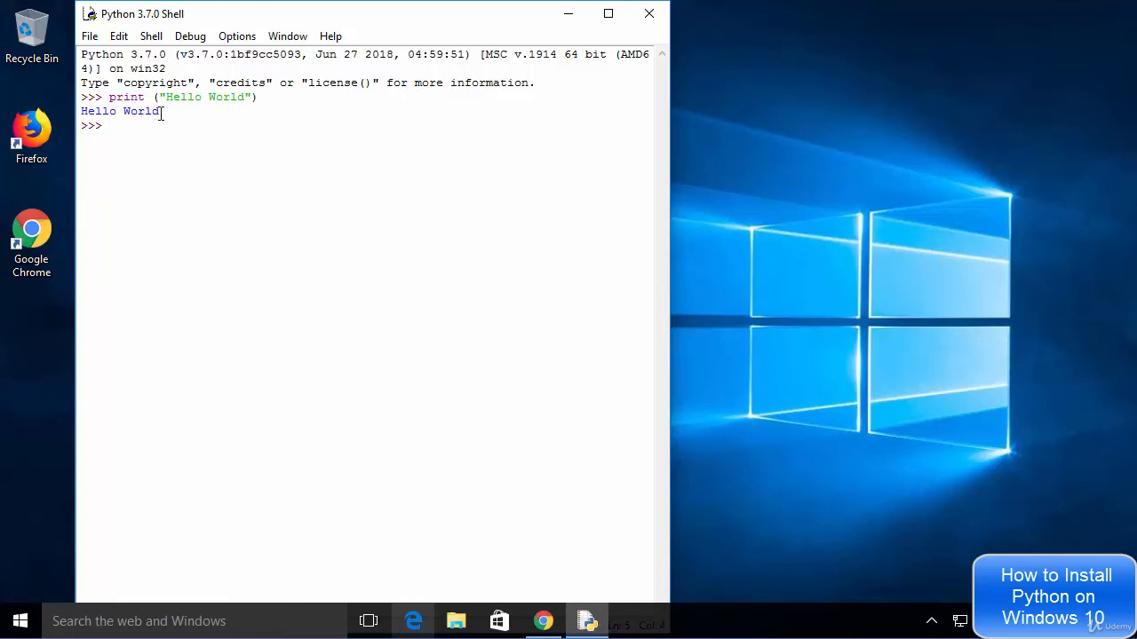
drag(160, 112, 89, 111)
click(110, 125)
click(646, 19)
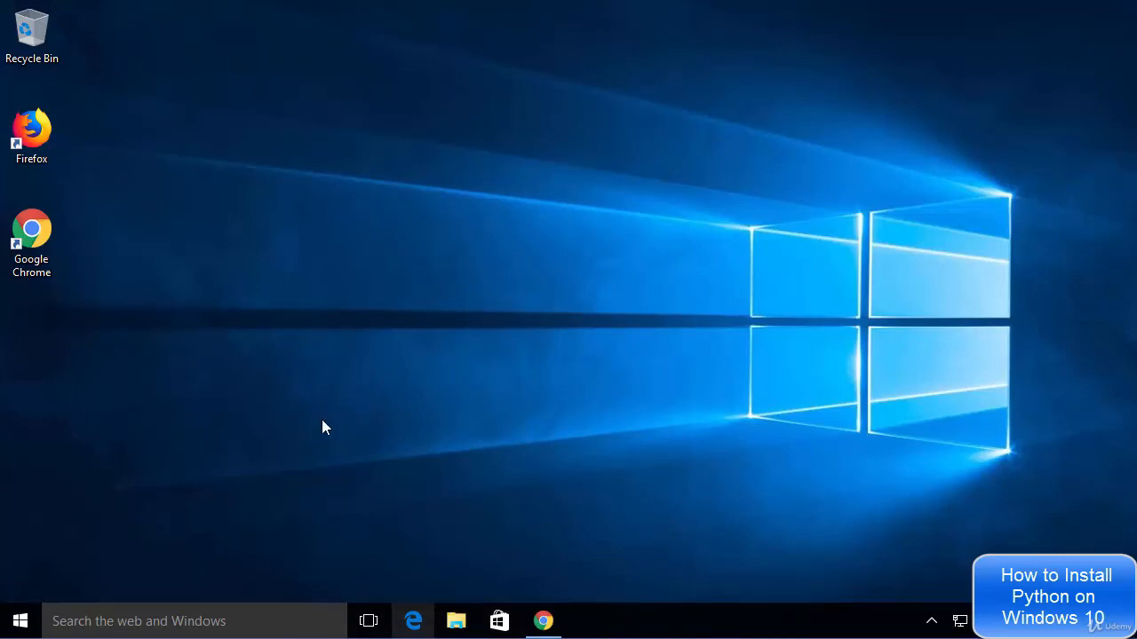
Open a non-admin Command Prompt and start the Python interpreter with the python command.
right_click(21, 622)
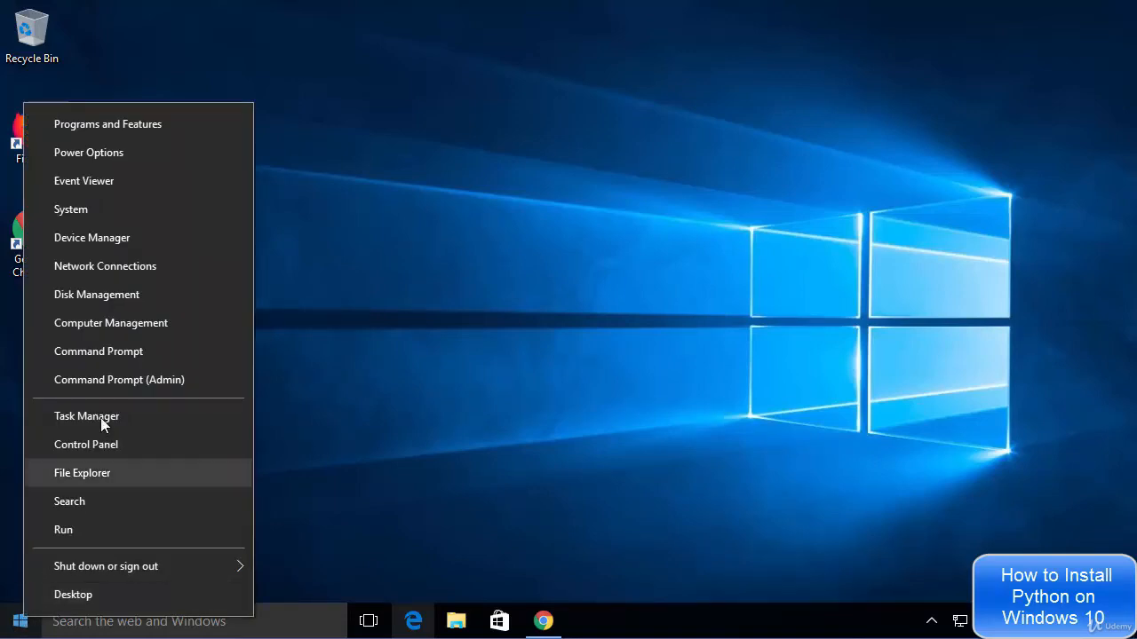
click(91, 354)
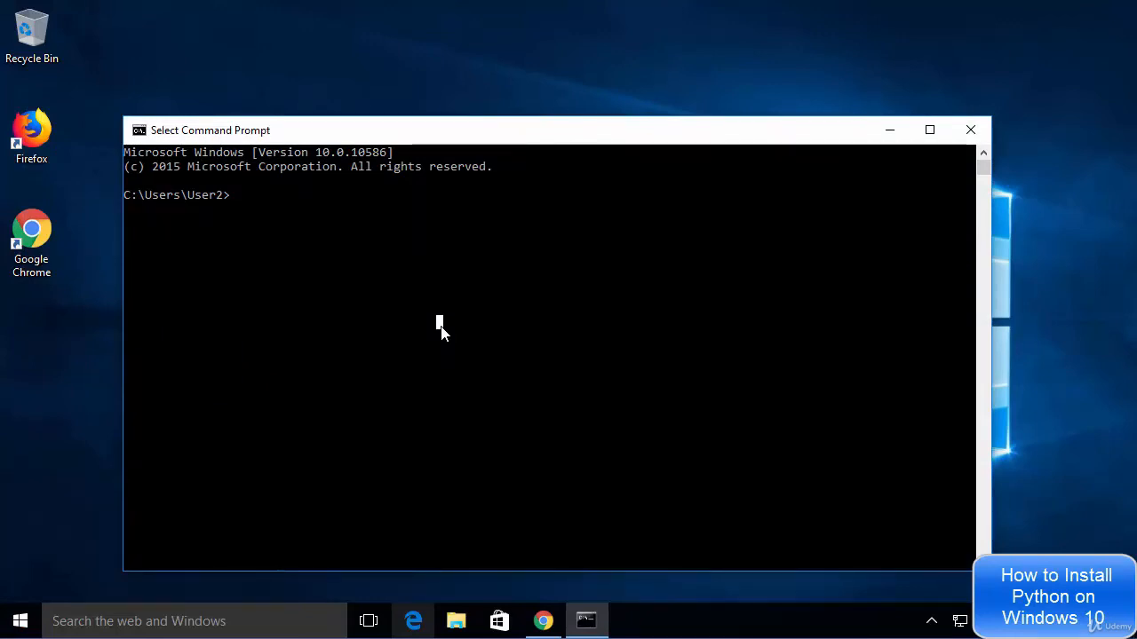
text(py)
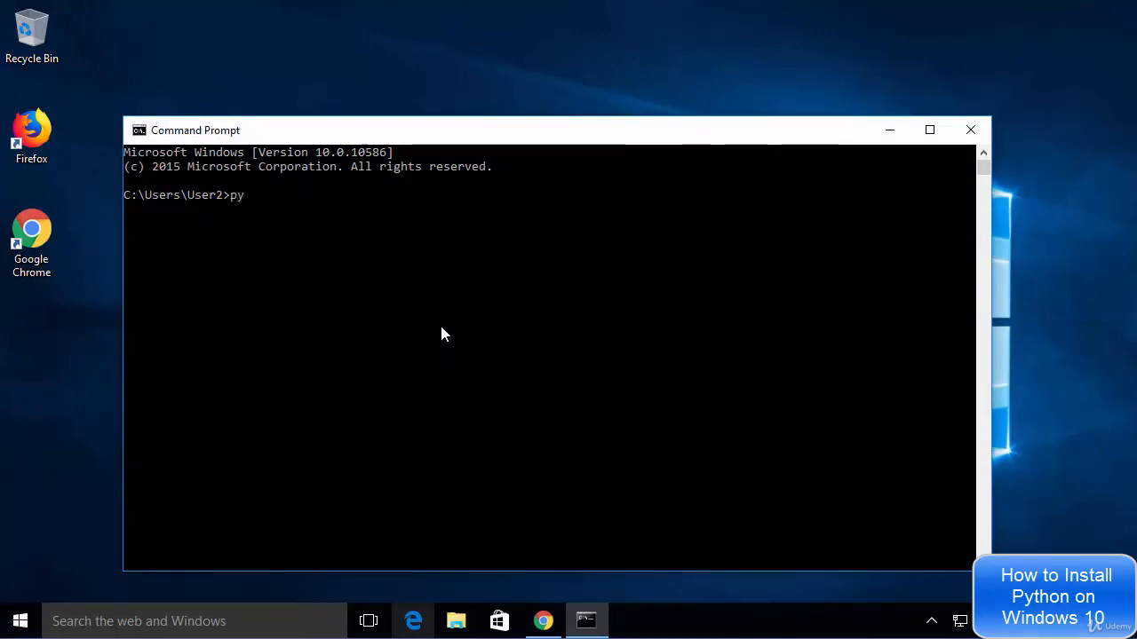
text(thon)
key(Return)
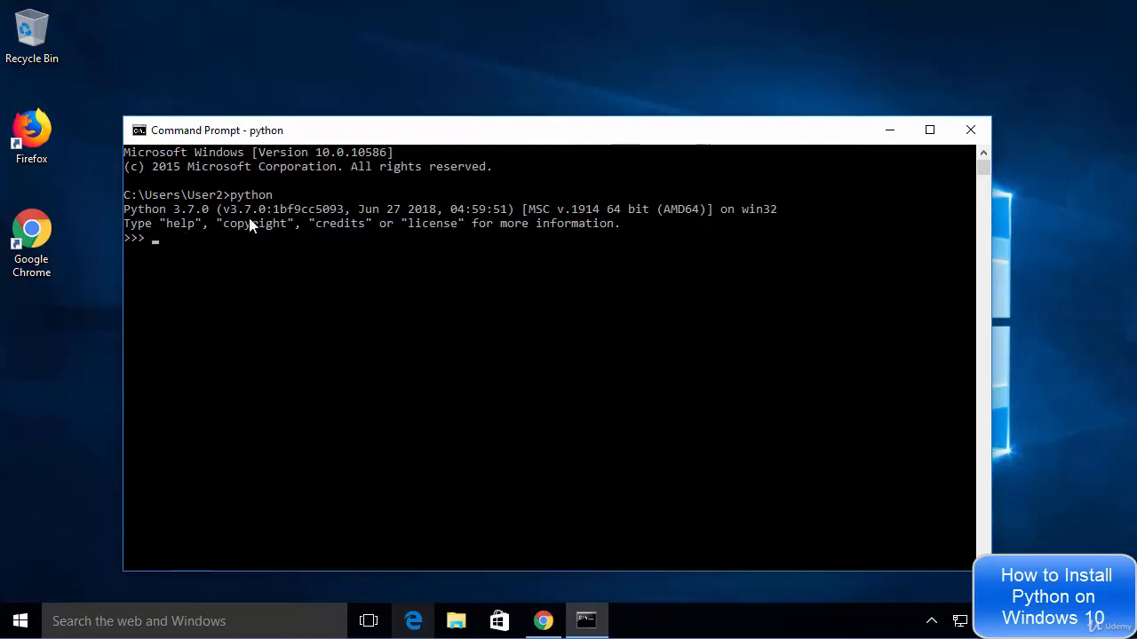
Run print("Hello World") in the Python session inside the Command Prompt.
click(167, 238)
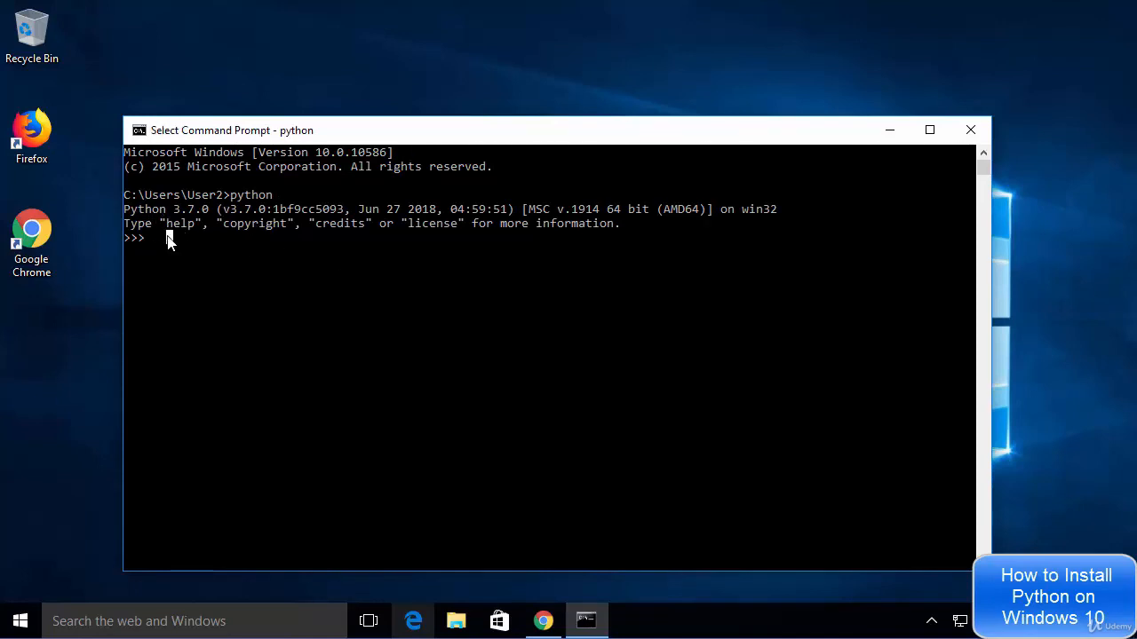
text(prin)
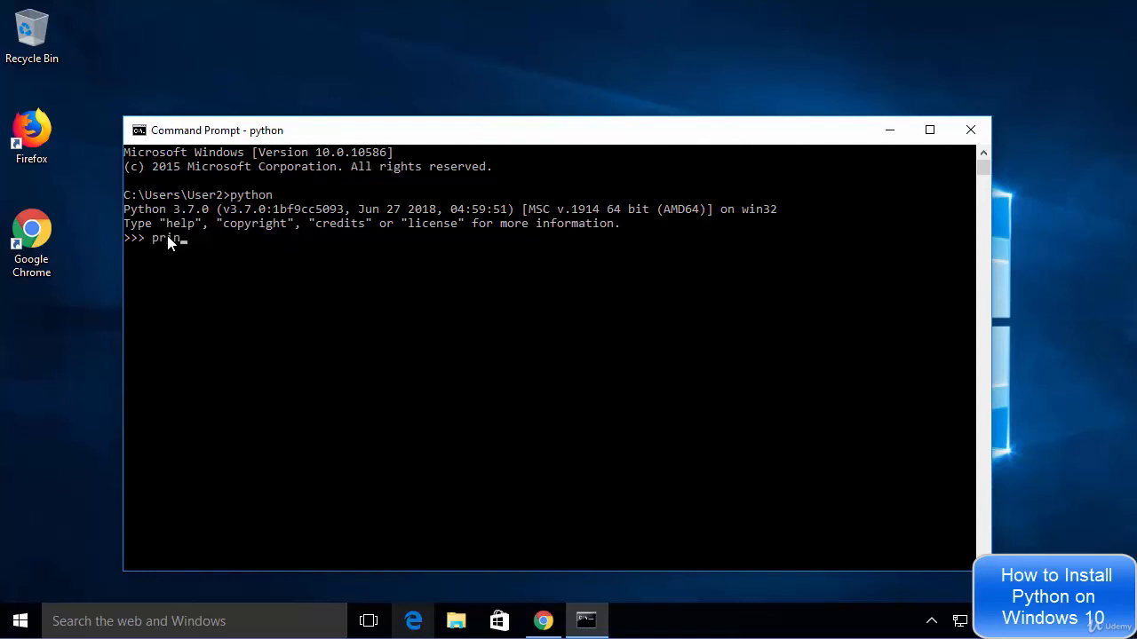
text(t()
text(""))
text(Hello W)
text(orld)
key(Return)
click(220, 406)
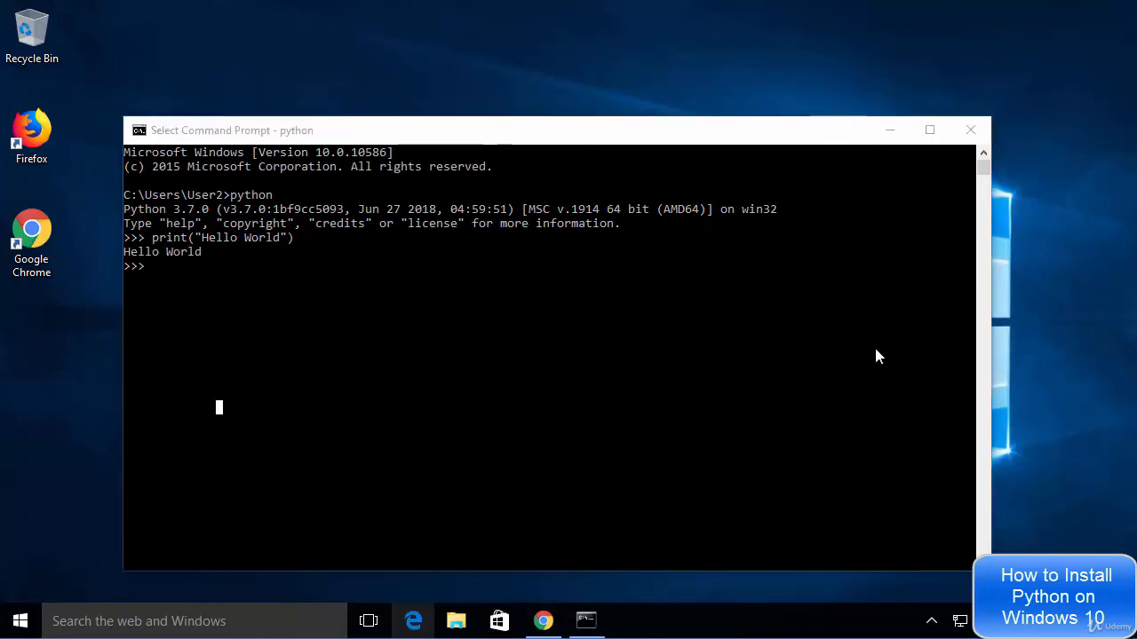